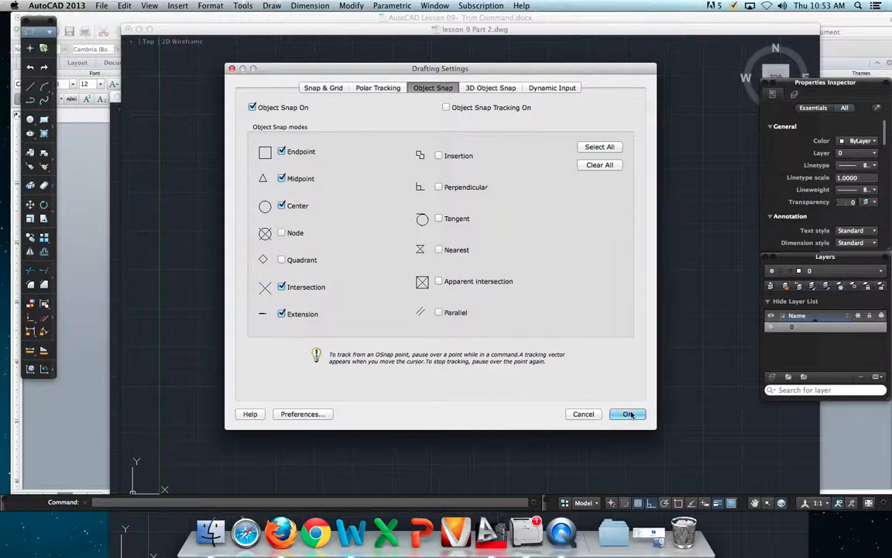
Accept the drafting settings with endpoint, midpoint, center, intersection and extension object snaps enabled, and turn on snap mode
click(626, 414)
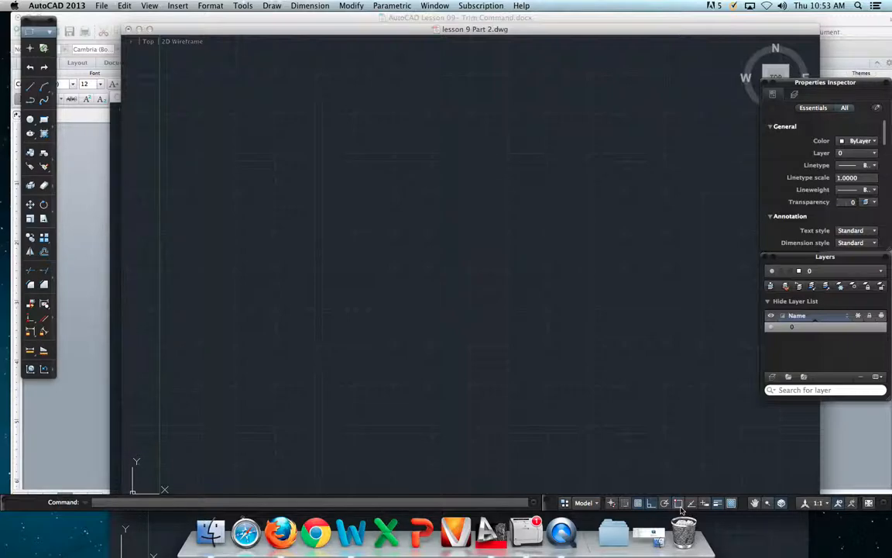
click(626, 505)
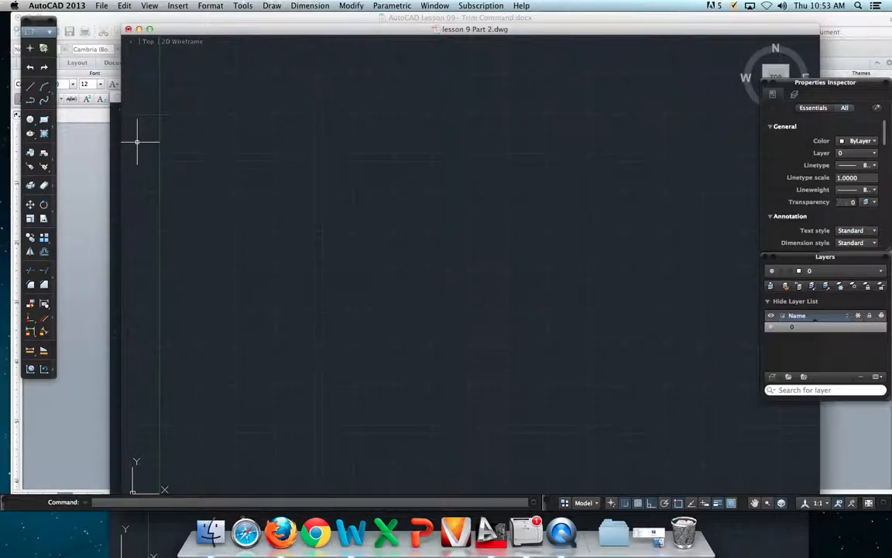
Draw a horizontal line about 12'-6" long and a vertical line that crosses it left of its middle
click(30, 86)
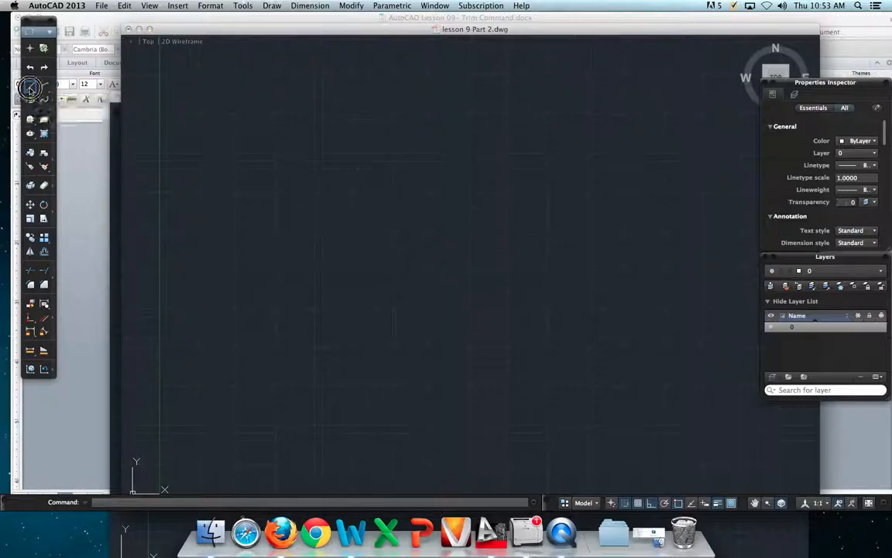
click(275, 192)
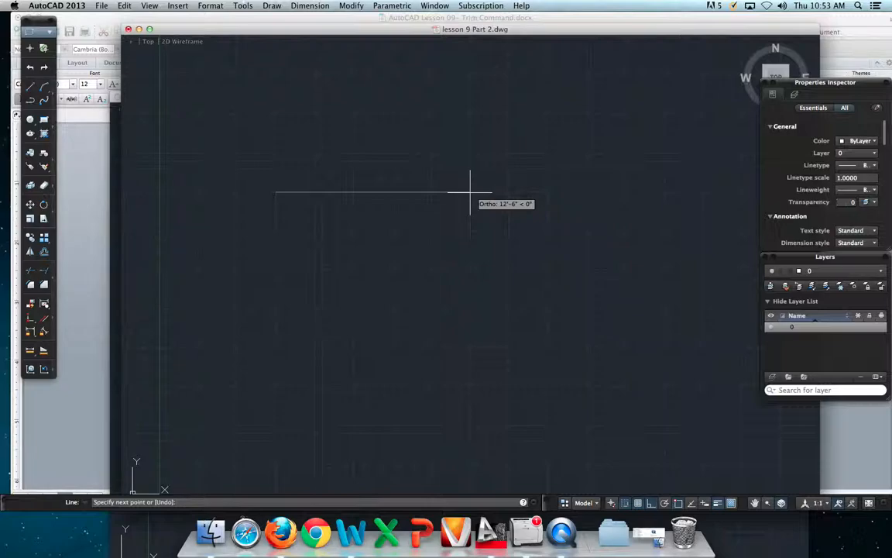
click(470, 192)
key(Return)
key(Return)
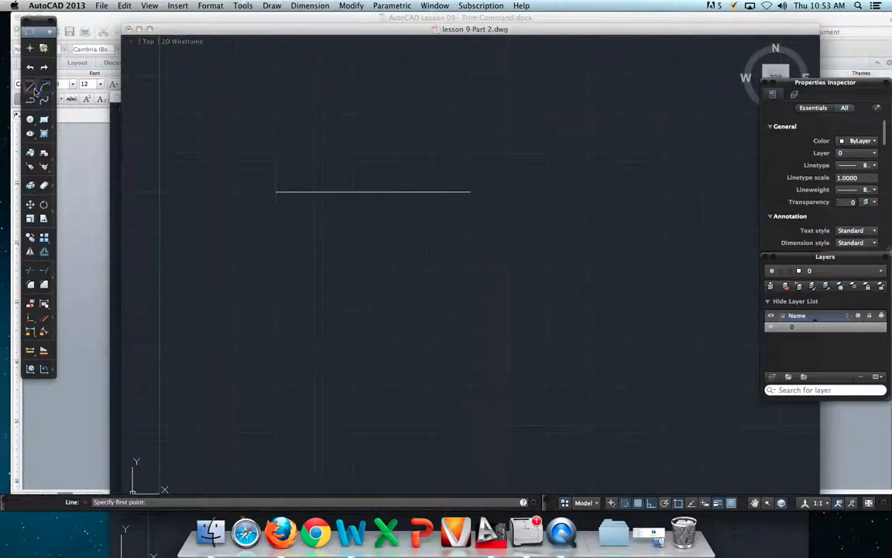
click(353, 115)
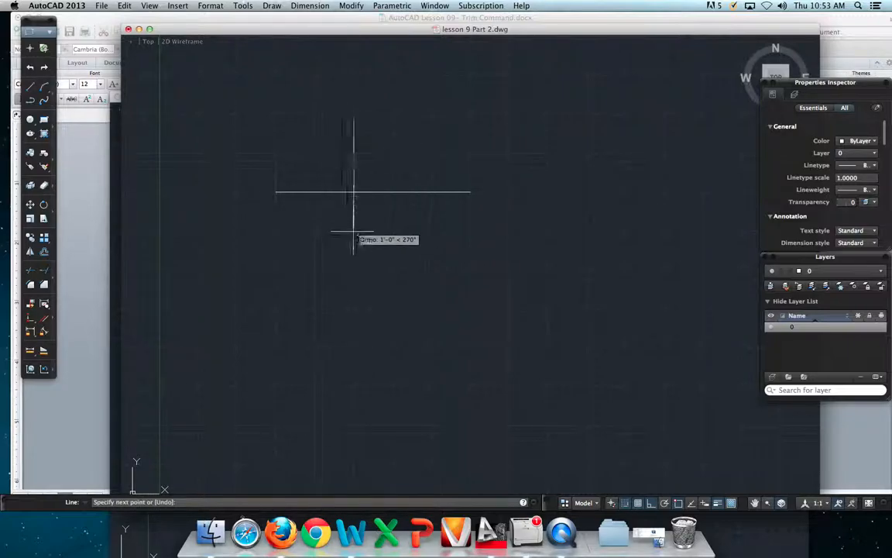
click(353, 269)
key(Return)
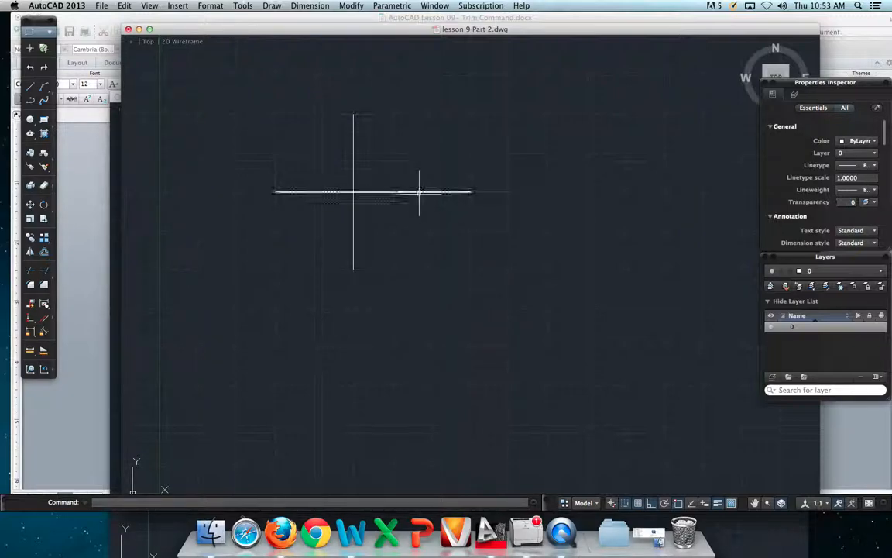
Trim off the part of the horizontal line right of the vertical line, using the vertical line as cutting edge
click(31, 273)
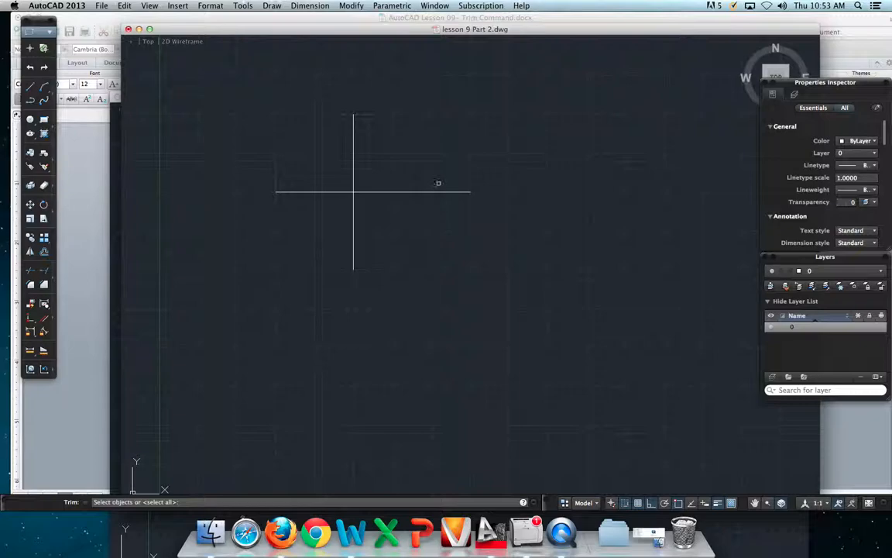
click(354, 163)
key(Return)
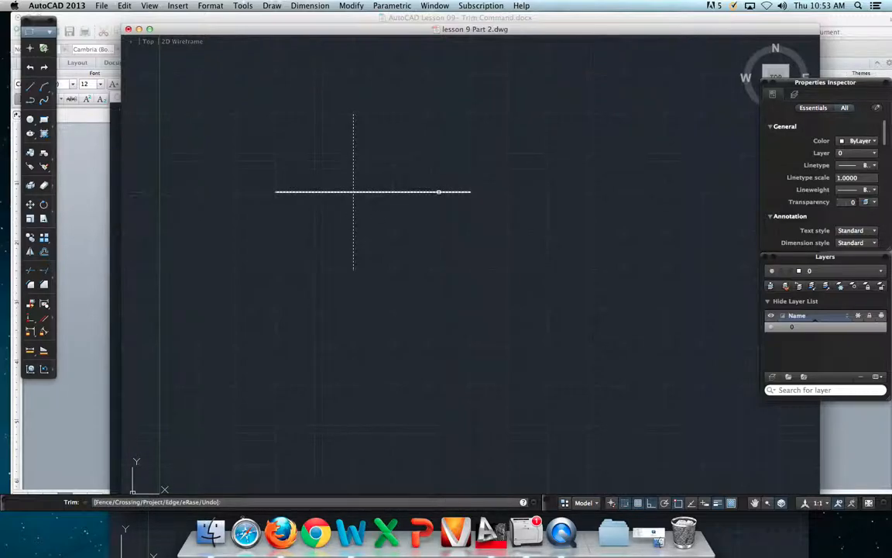
click(373, 192)
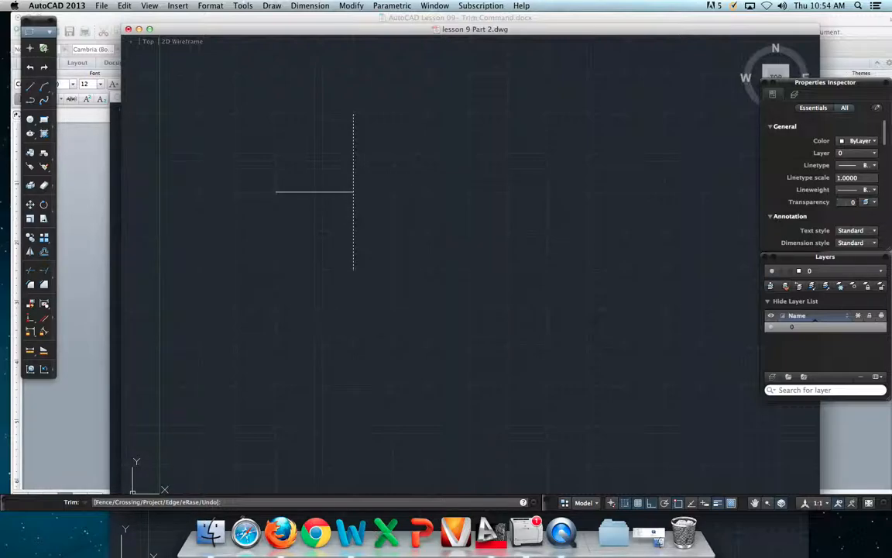
key(Return)
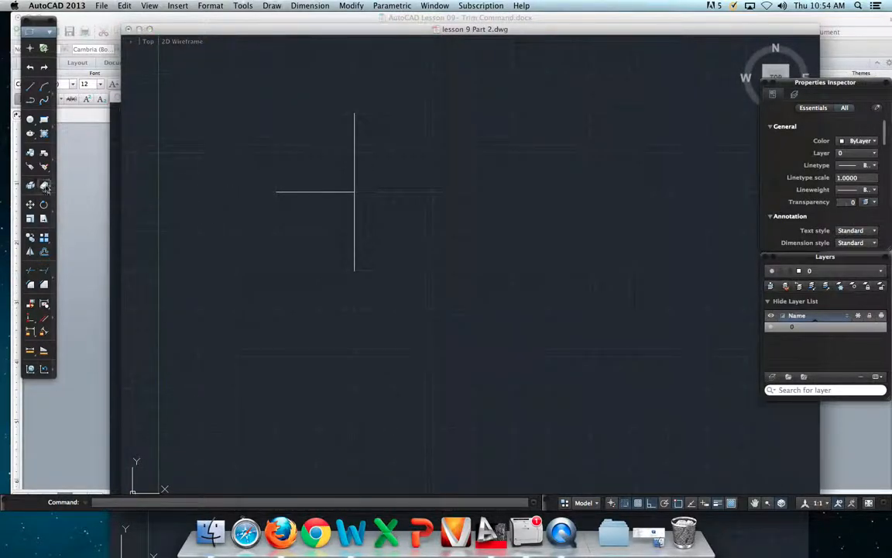
Draw a longer horizontal line below the trimmed one, crossing the vertical line, and a second vertical line crossing it farther right
click(31, 86)
click(276, 231)
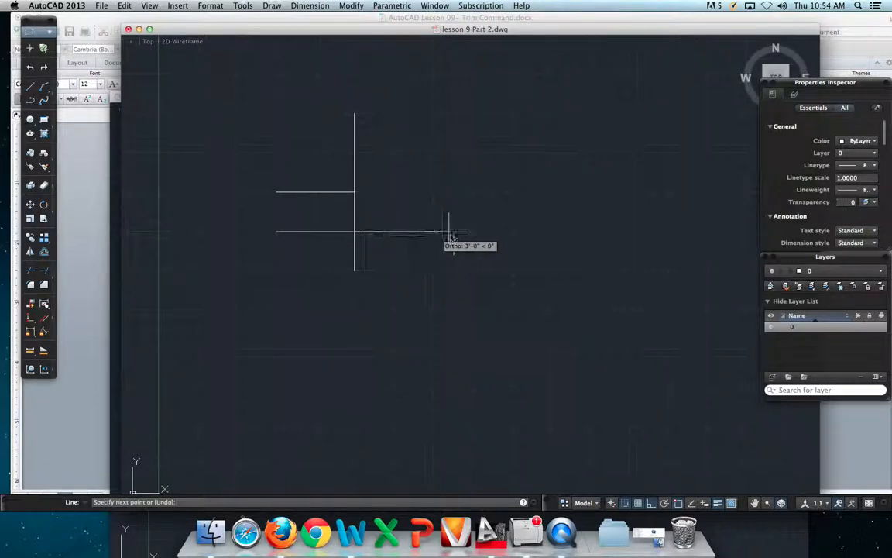
click(606, 231)
key(Escape)
click(32, 83)
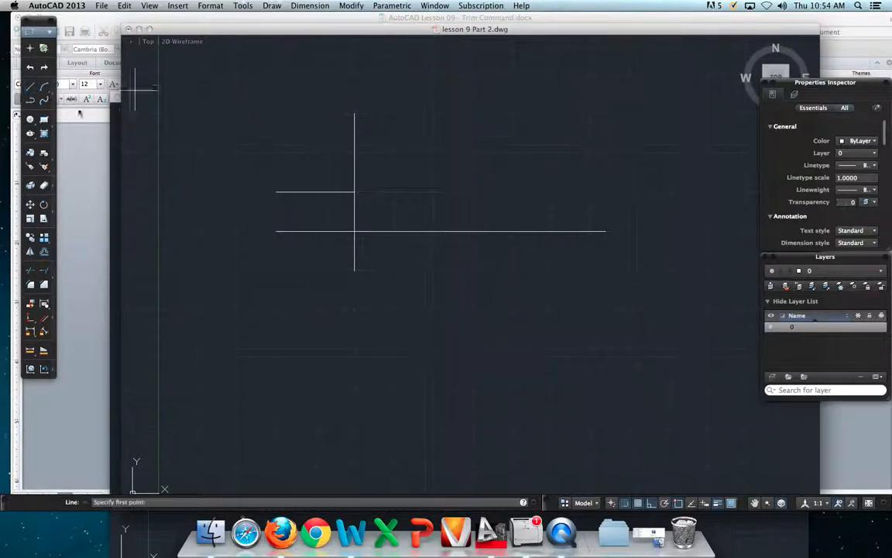
click(472, 114)
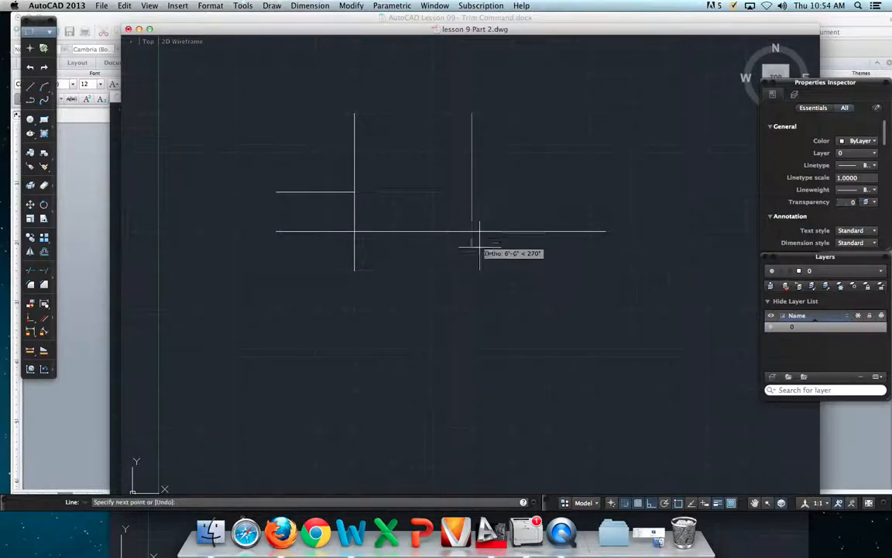
click(472, 271)
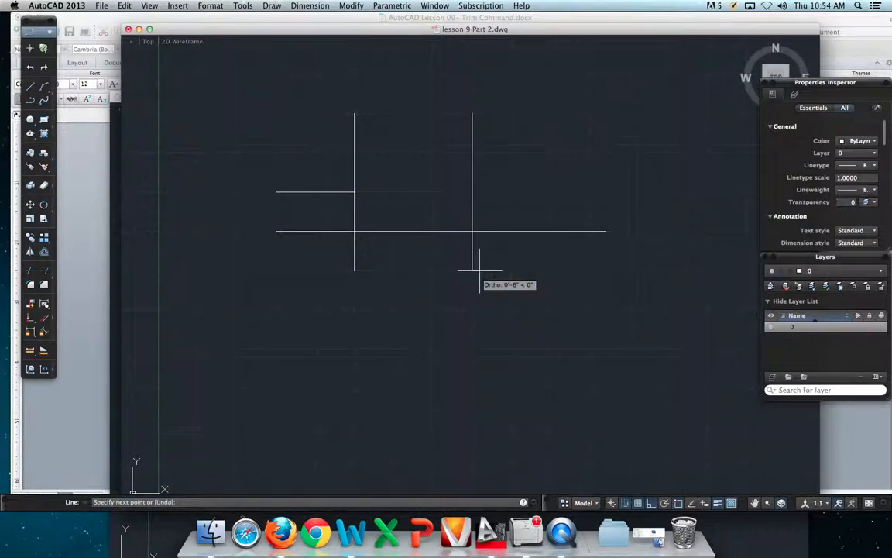
key(Escape)
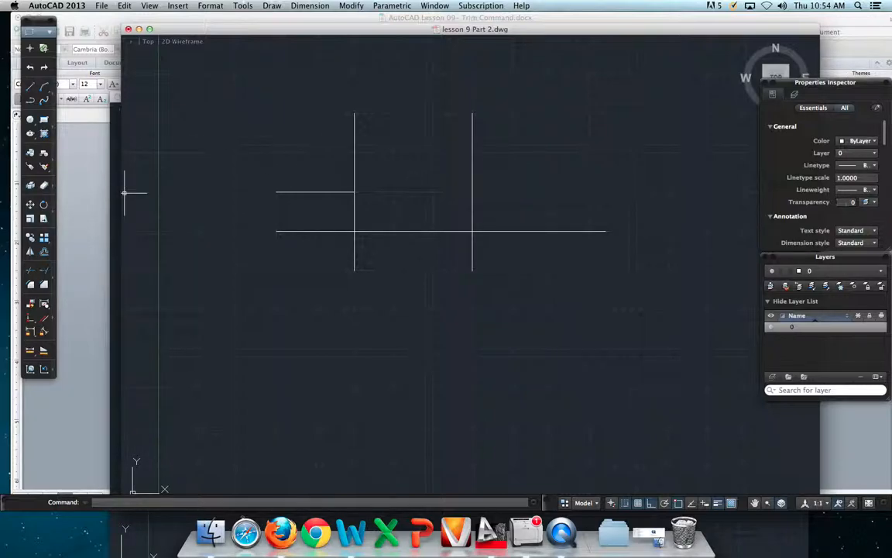
Trim out the long horizontal line's segment between the two vertical lines, using both verticals as cutting edges
click(31, 271)
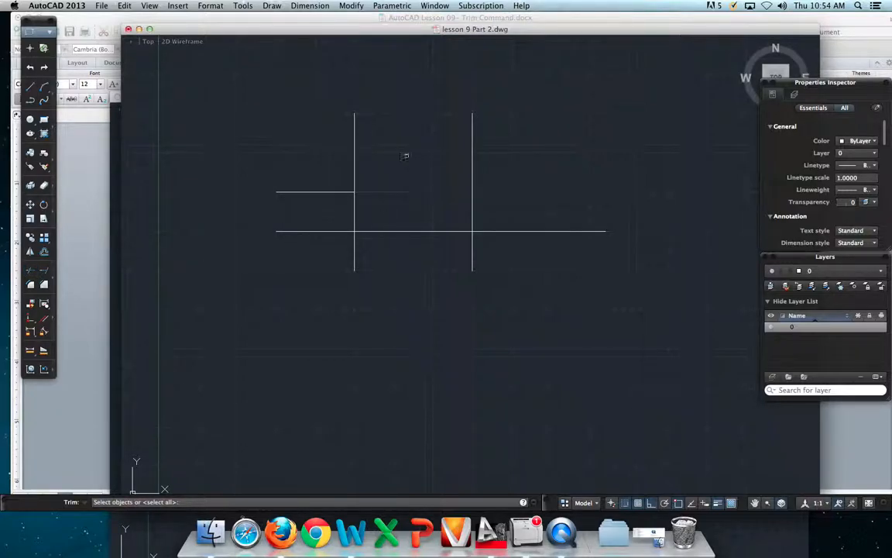
click(355, 149)
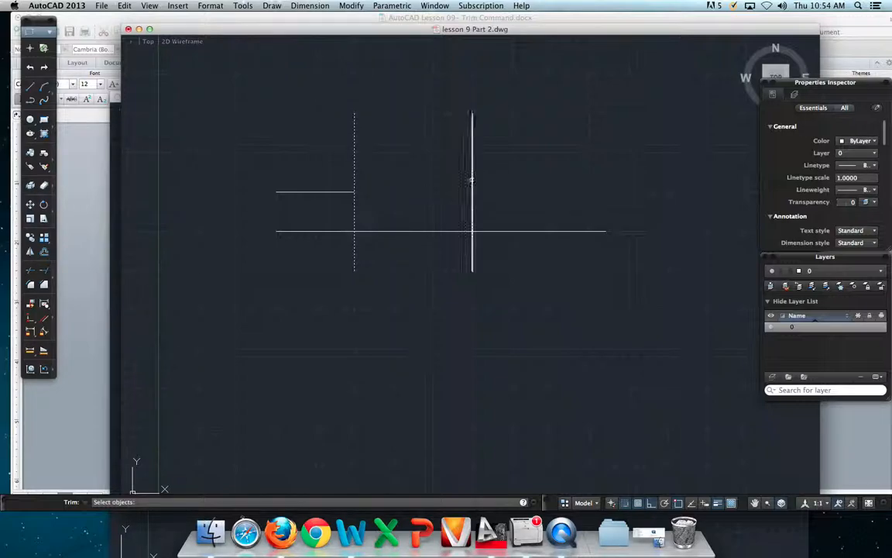
click(471, 181)
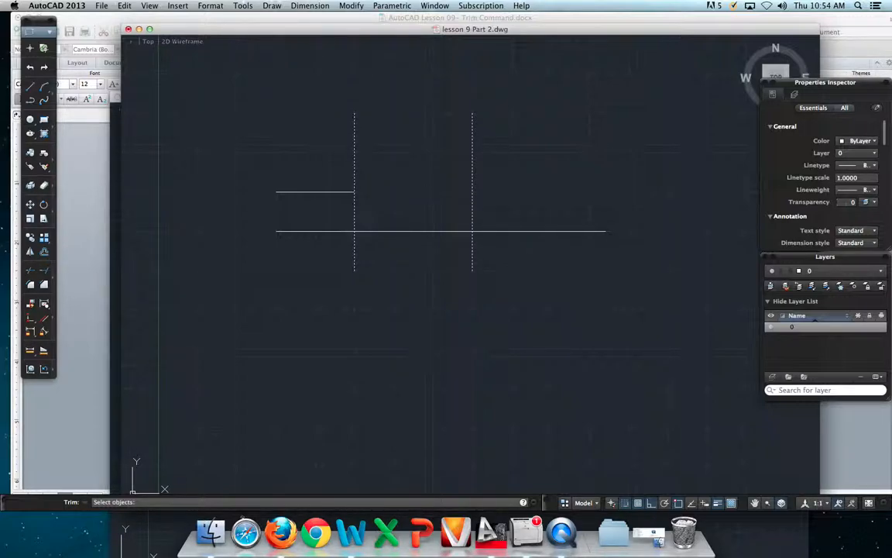
key(Return)
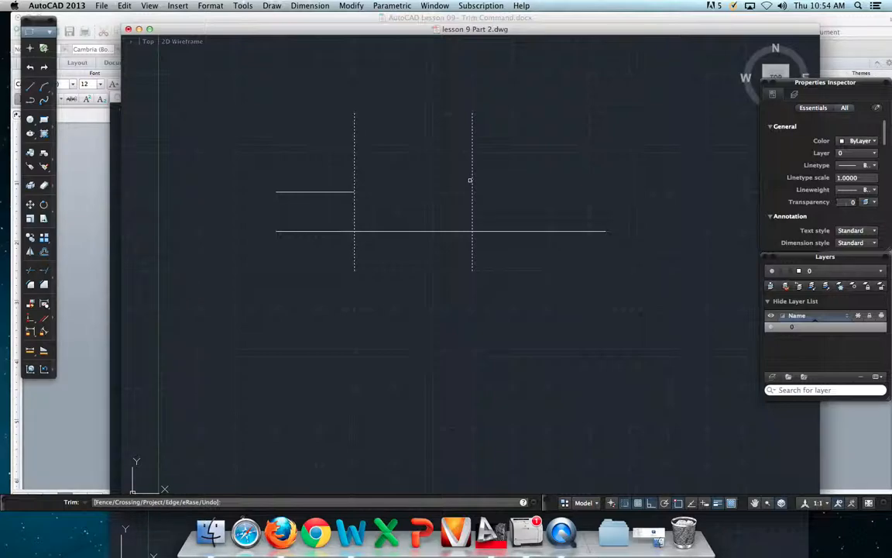
click(401, 232)
key(Return)
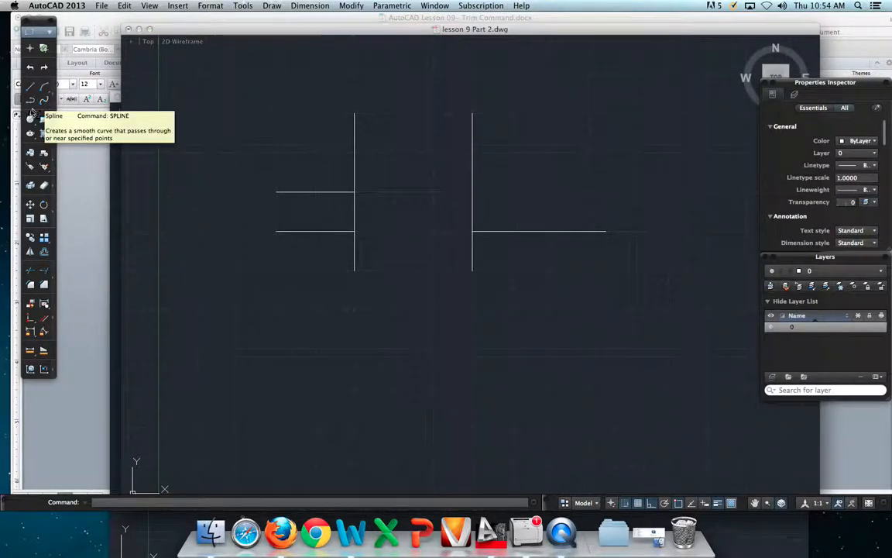
Erase all five lines from the drawing
click(215, 81)
click(606, 302)
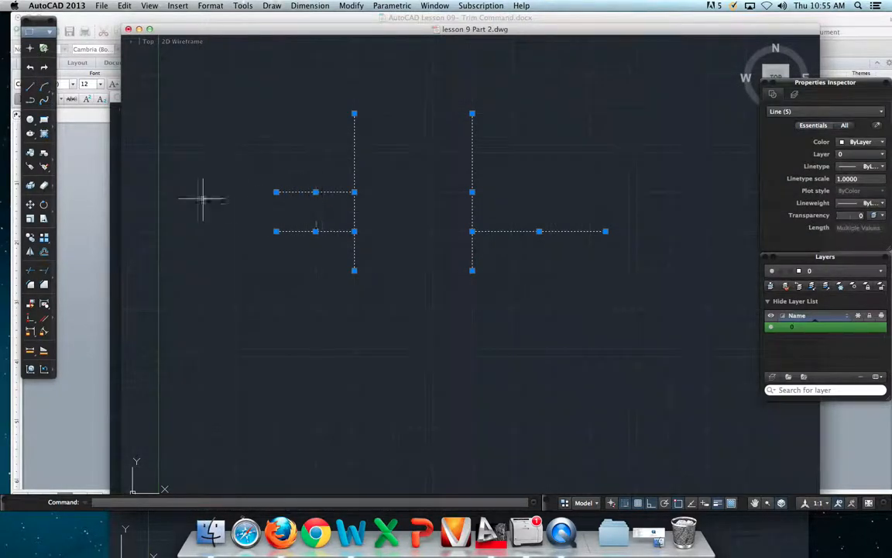
click(45, 187)
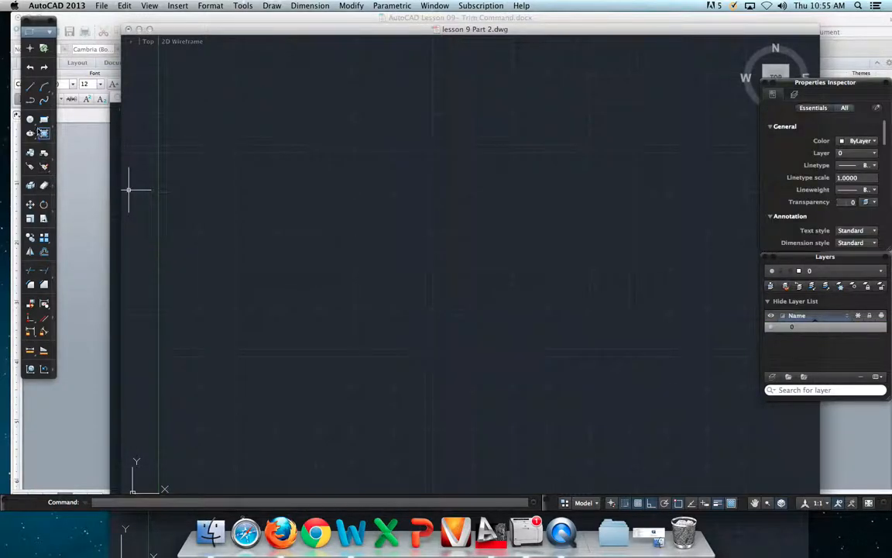
Draw an L-shaped corner from a horizontal line running left and an equally long vertical line running down from its left end
click(33, 89)
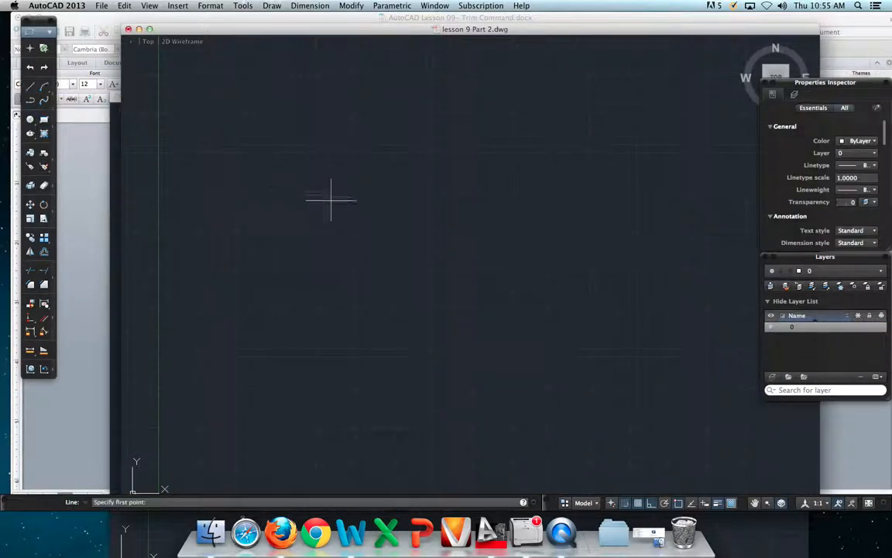
click(511, 153)
click(433, 152)
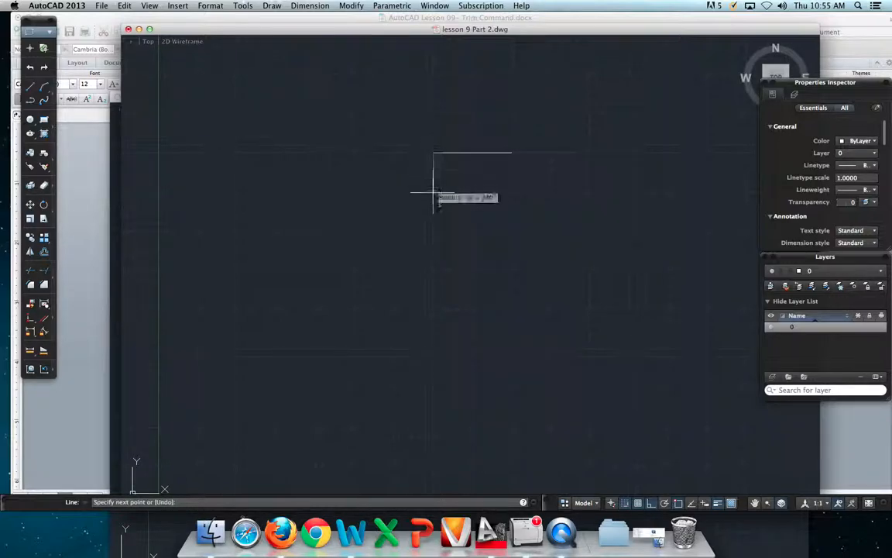
click(433, 232)
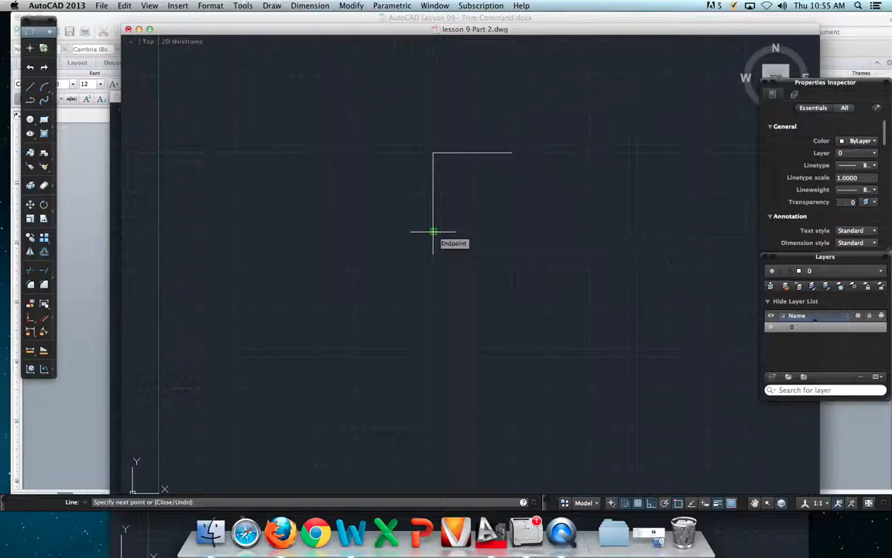
key(Return)
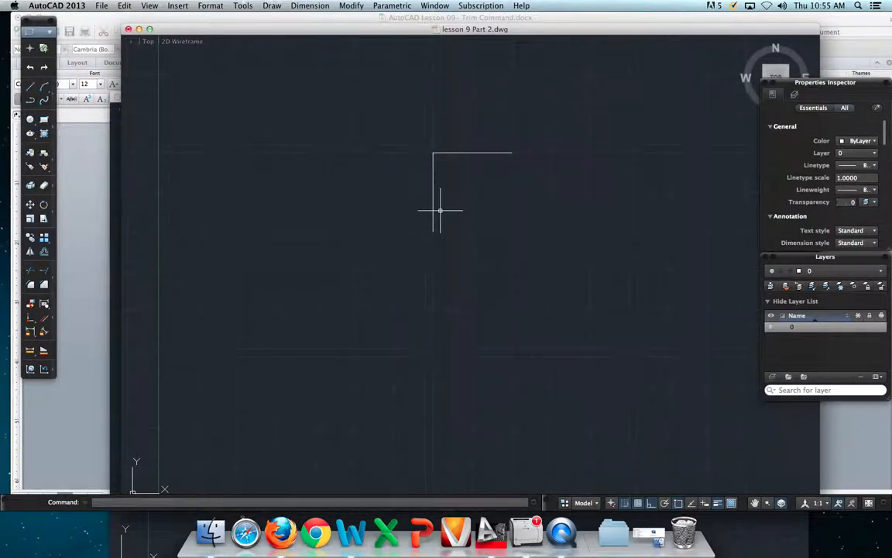
Draw a circle with a radius of about 3'-0" centered on the corner where the two lines meet
click(30, 118)
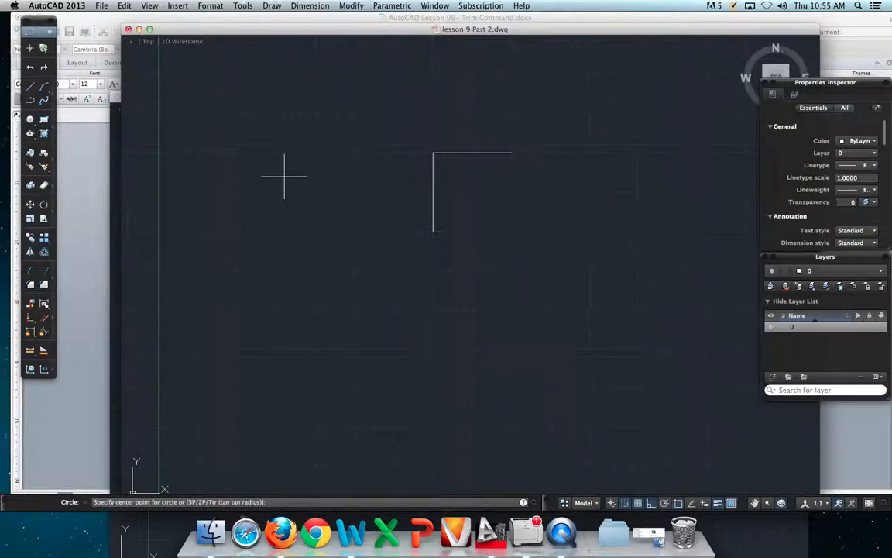
click(433, 152)
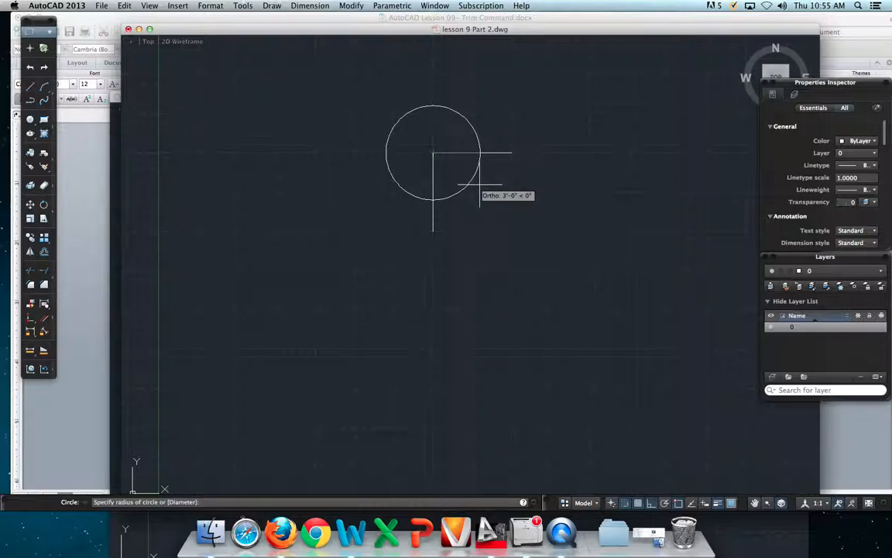
click(480, 184)
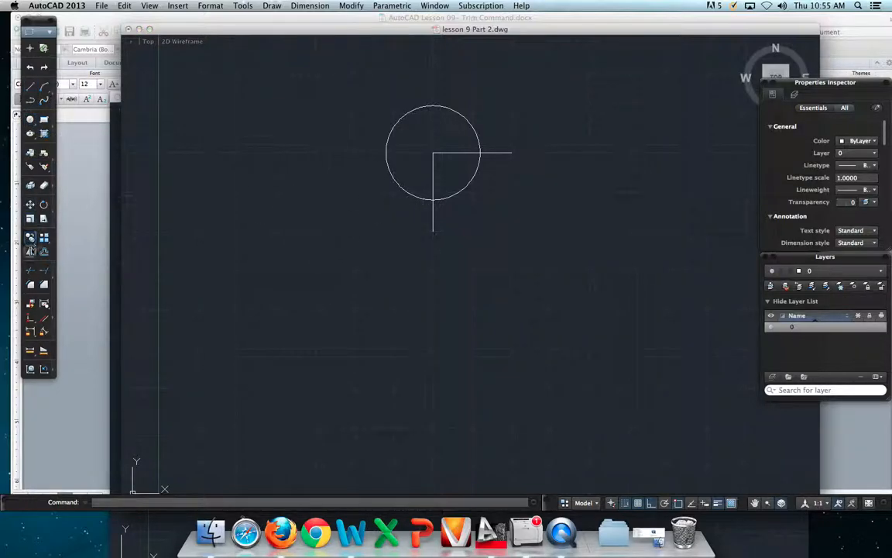
Trim away the circle outside the corner, using both lines as cutting edges, to leave only the quarter arc between them
click(32, 271)
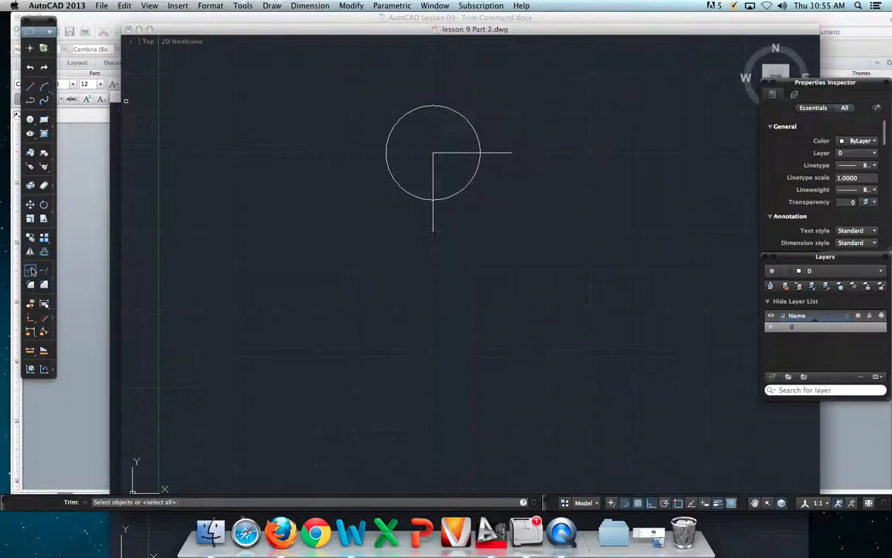
click(500, 153)
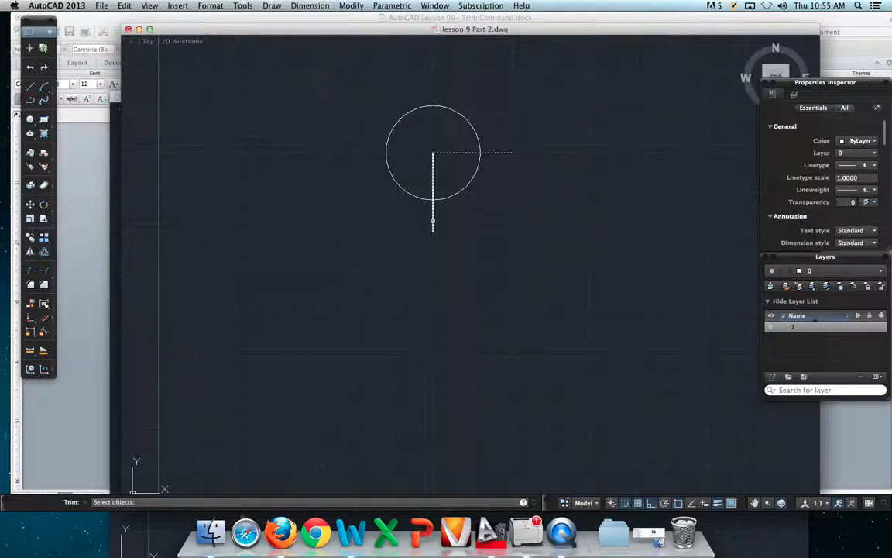
click(433, 221)
key(Return)
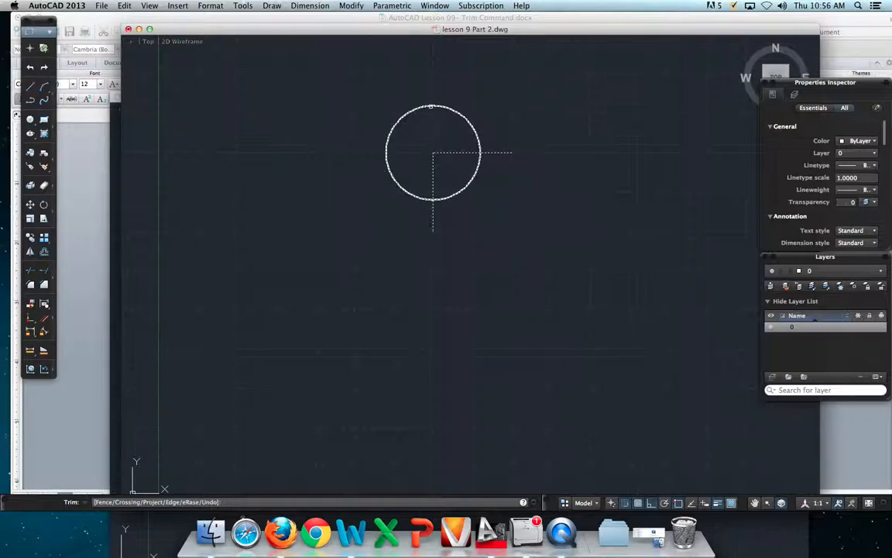
click(431, 106)
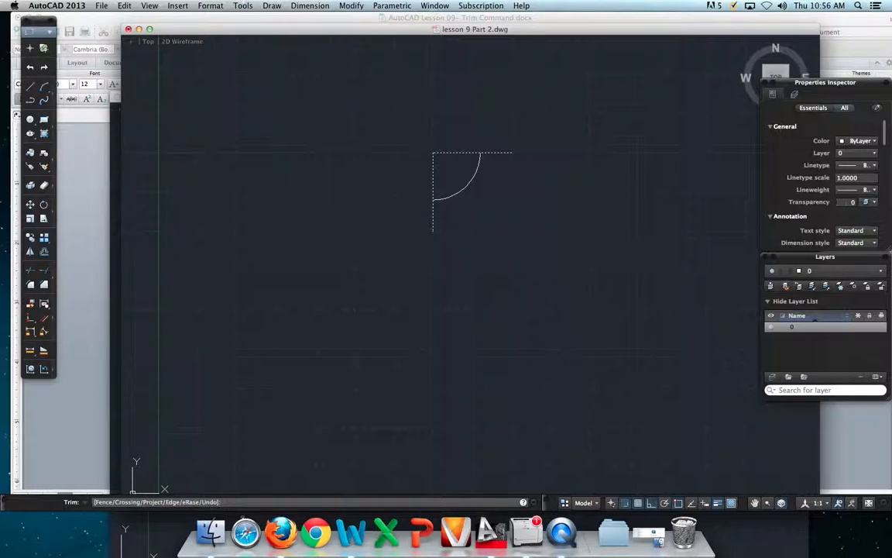
key(Return)
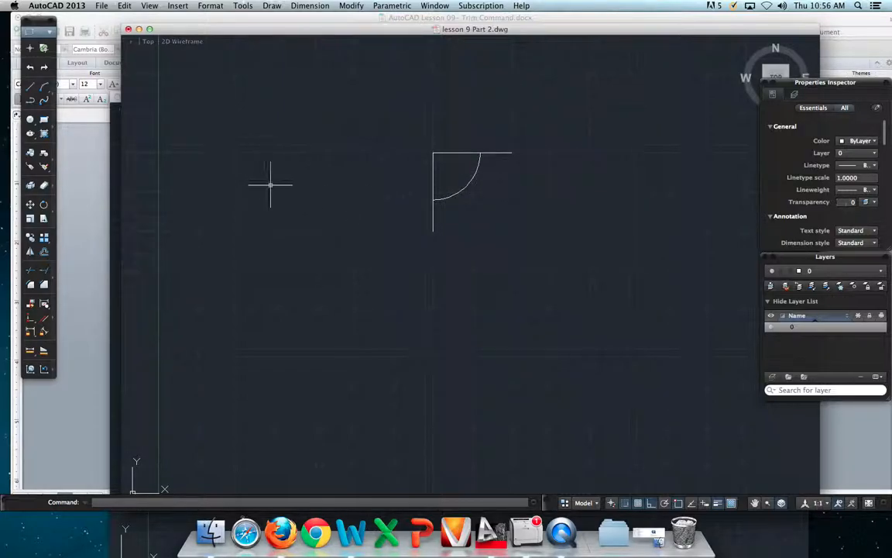
Trim the ends of the horizontal and vertical lines that extend beyond the quarter arc, using the arc as the cutting edge
click(29, 273)
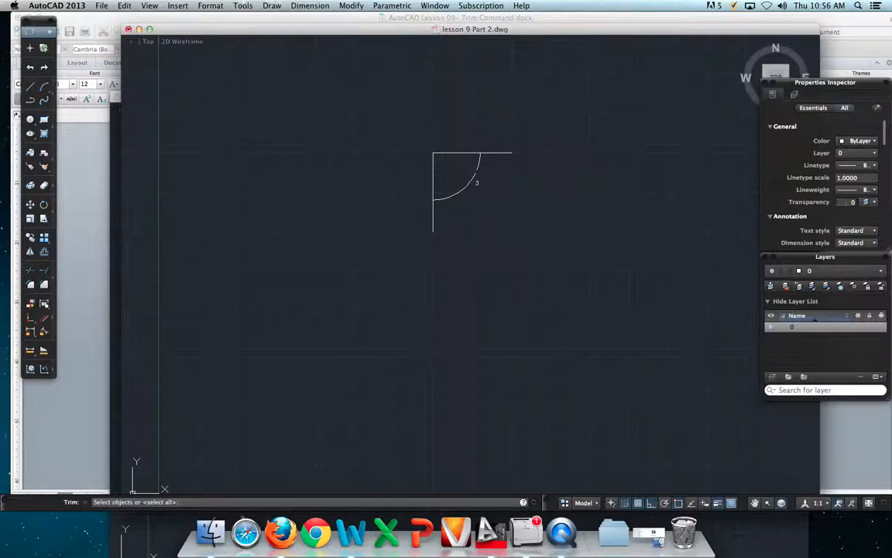
click(468, 183)
key(Return)
click(506, 152)
click(434, 223)
key(Return)
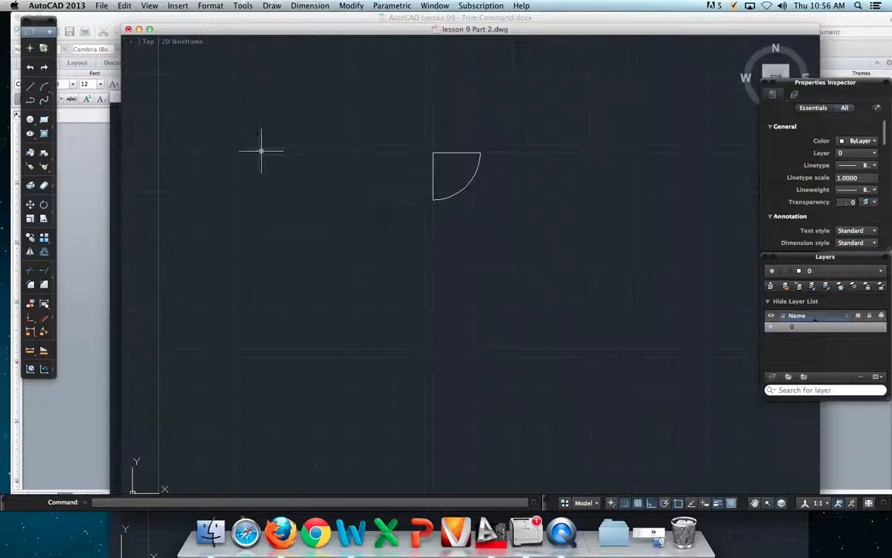
Set the vertical line's linetype to ByLayer and its lineweight to 0.30 mm
click(30, 50)
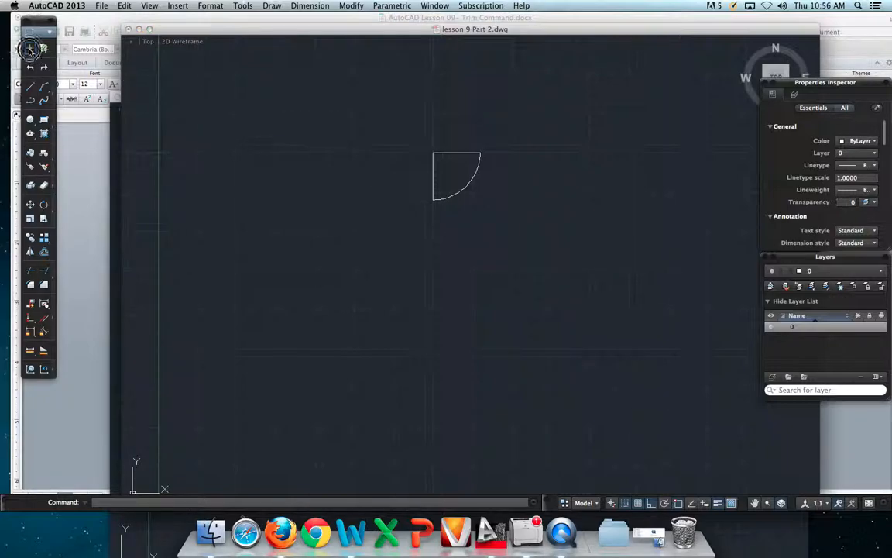
click(433, 176)
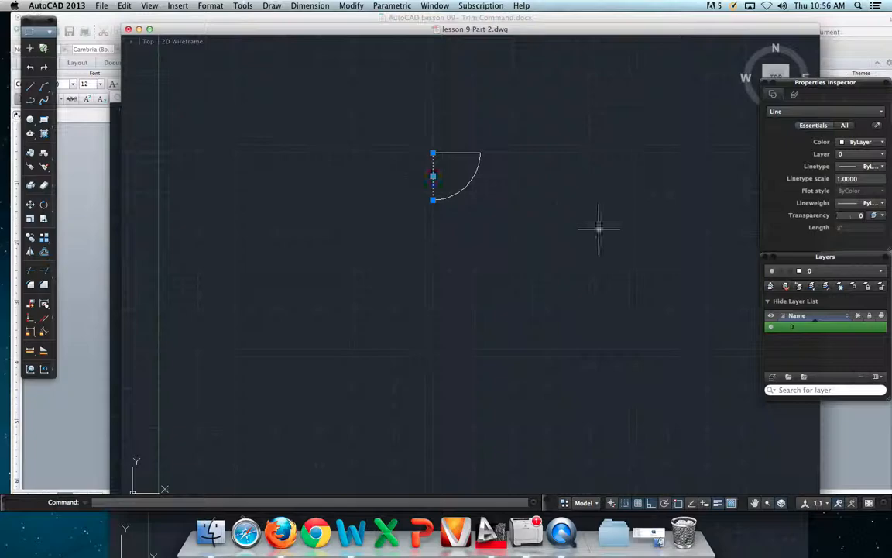
click(883, 166)
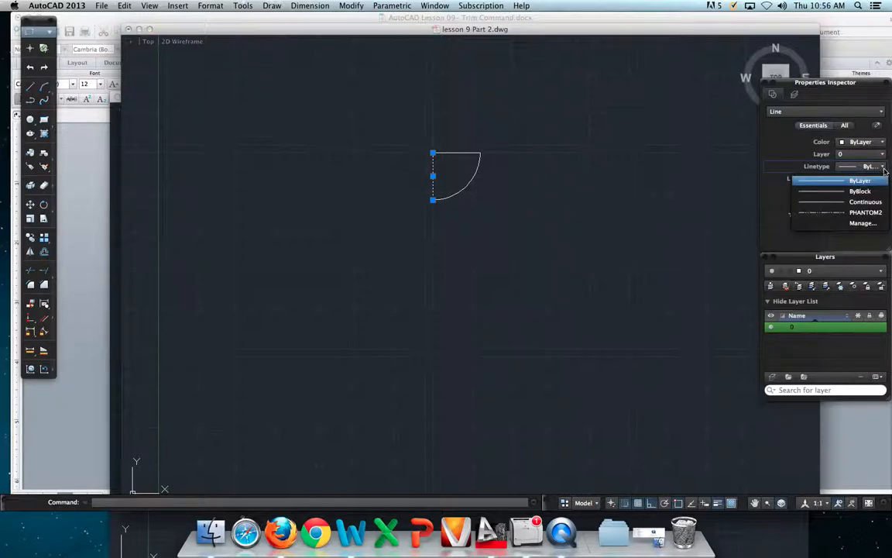
click(858, 180)
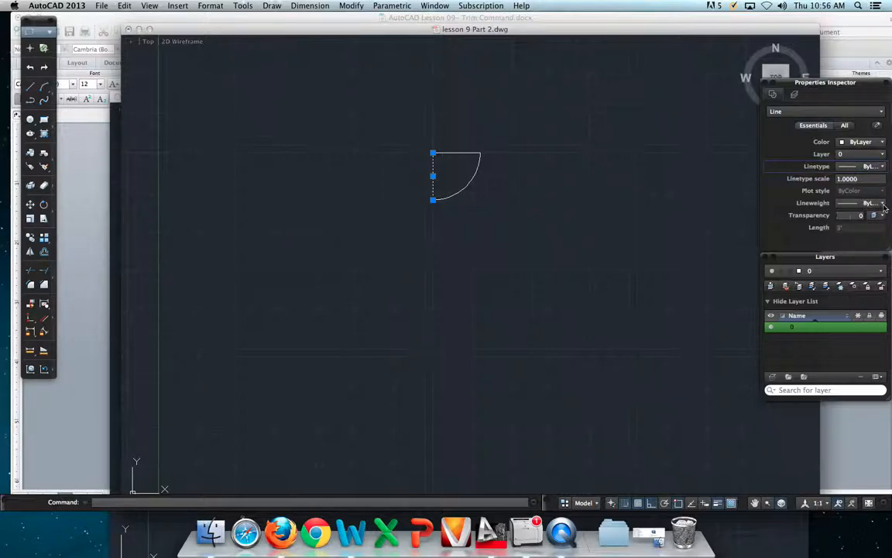
click(882, 203)
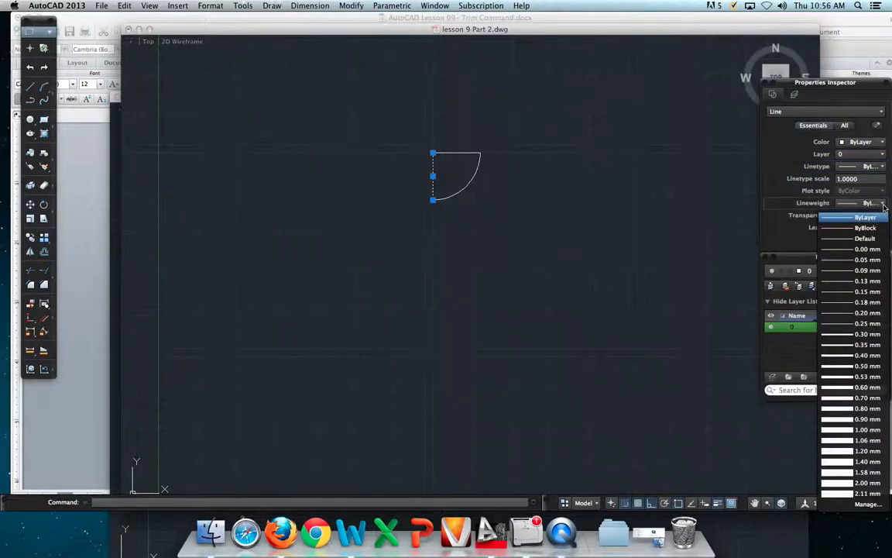
click(850, 334)
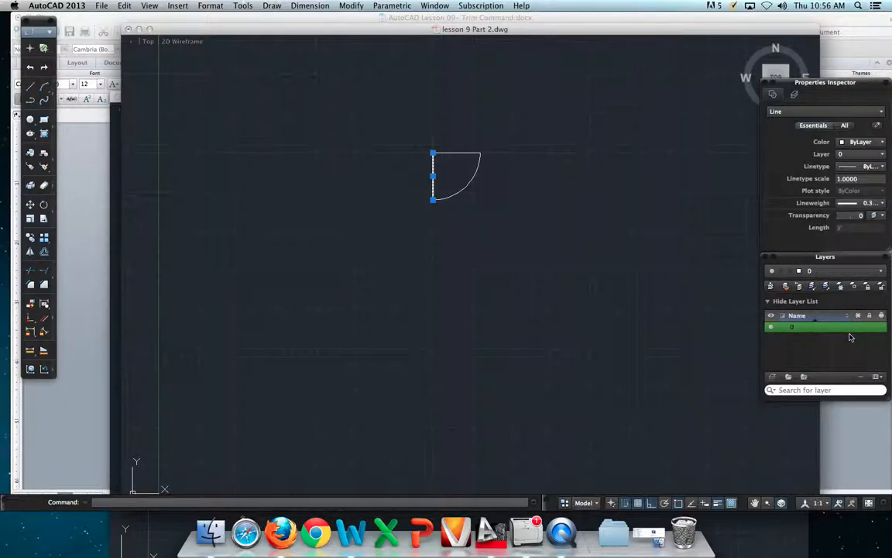
key(Return)
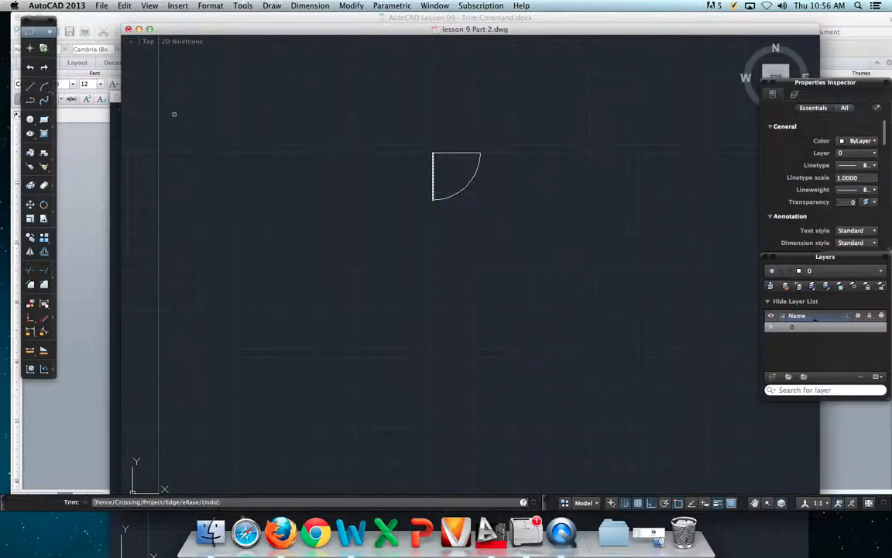
Erase the horizontal line between the corner and the upper end of the quarter arc
click(43, 184)
click(462, 152)
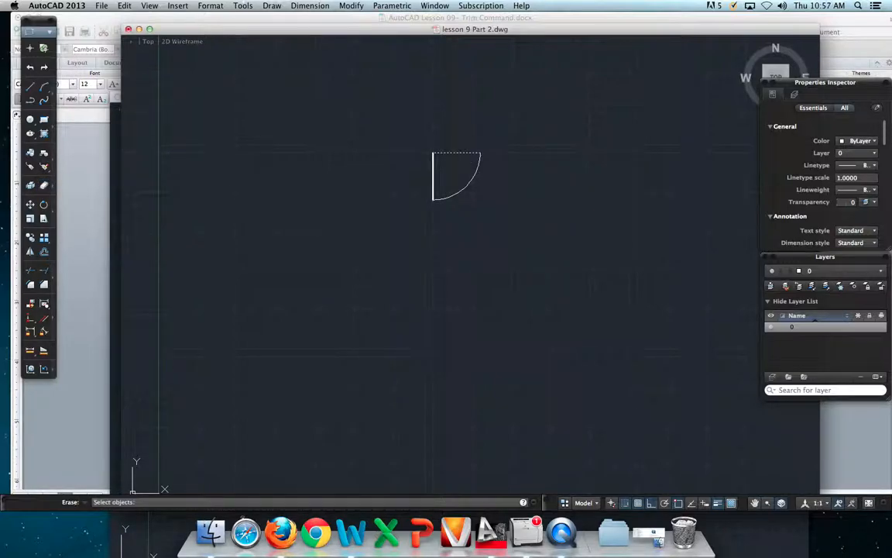
key(Return)
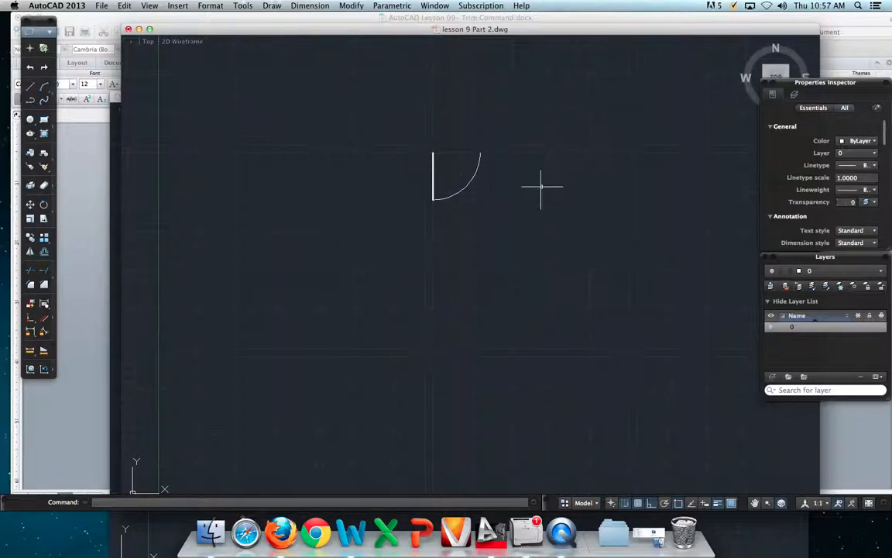